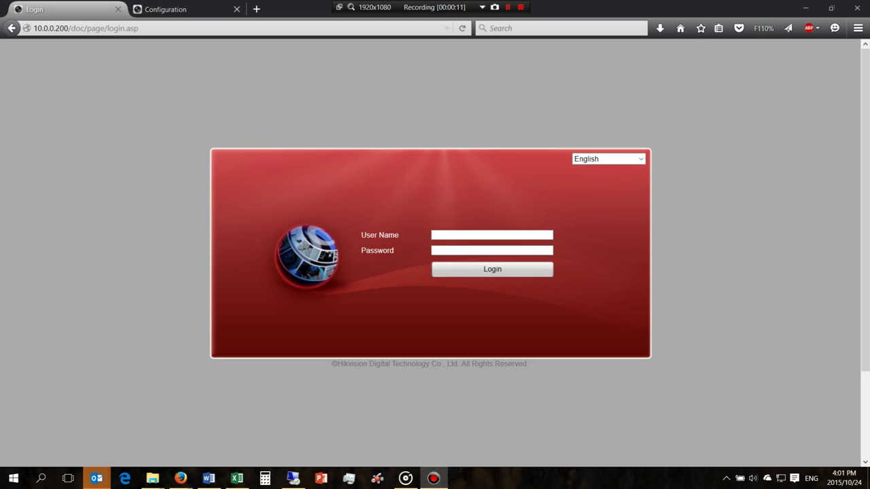
- Log in to the NVR web interface in Firefox with the admin account and its password
{"action": "key", "text": "alt+Tab"}
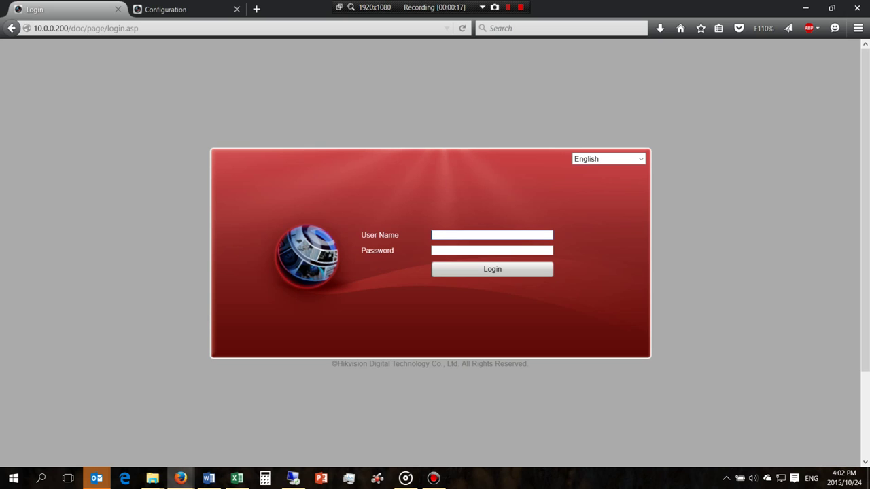
{"action": "type", "text": "admin"}
{"action": "key", "text": "Tab"}
{"action": "type", "text": "12345"}
{"action": "key", "text": "Return"}
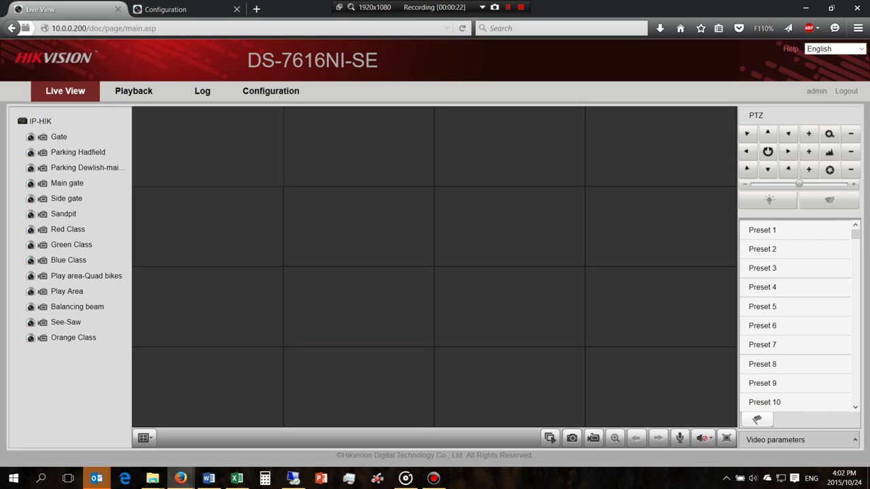
- Start and then stop all live feeds, then play Orange Class in the first tile
{"action": "left_click", "coordinate": [550, 438]}
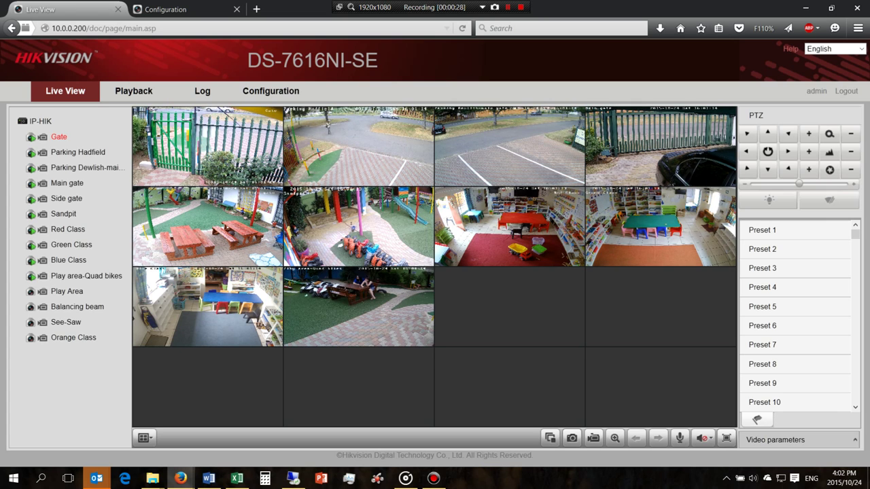
{"action": "left_click", "coordinate": [550, 438]}
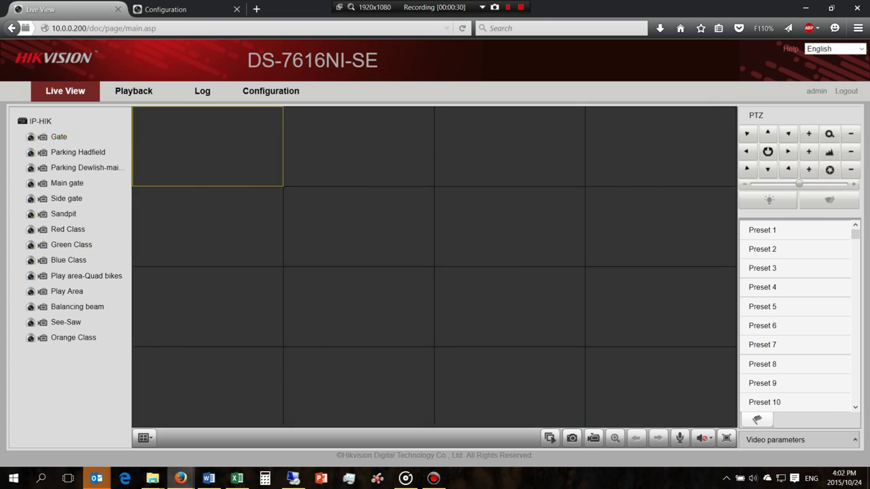
{"action": "double_click", "coordinate": [74, 338]}
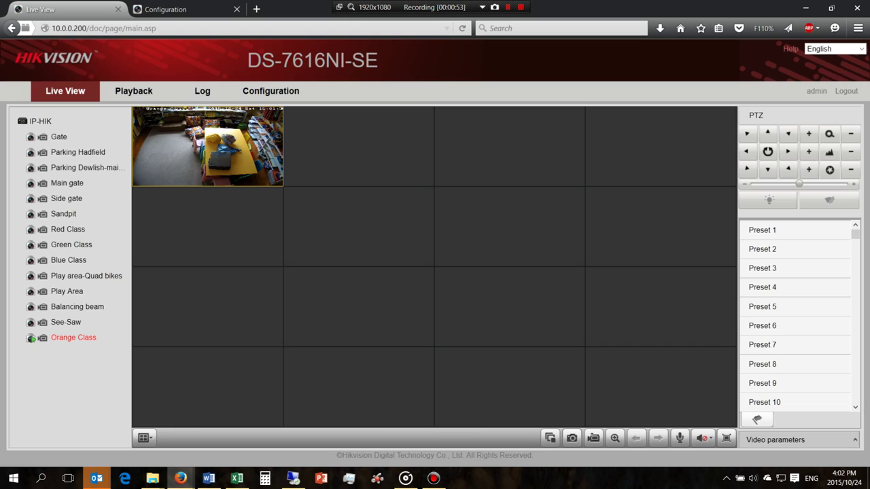
- Play the Play Area camera in the second tile, then select the Play Area and Orange Class tiles
{"action": "left_click", "coordinate": [359, 146]}
{"action": "double_click", "coordinate": [67, 291]}
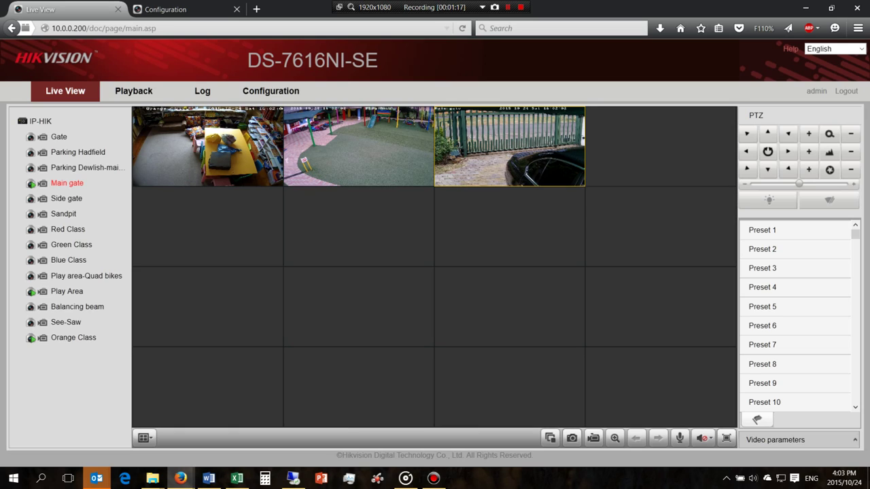
{"action": "left_click", "coordinate": [358, 147]}
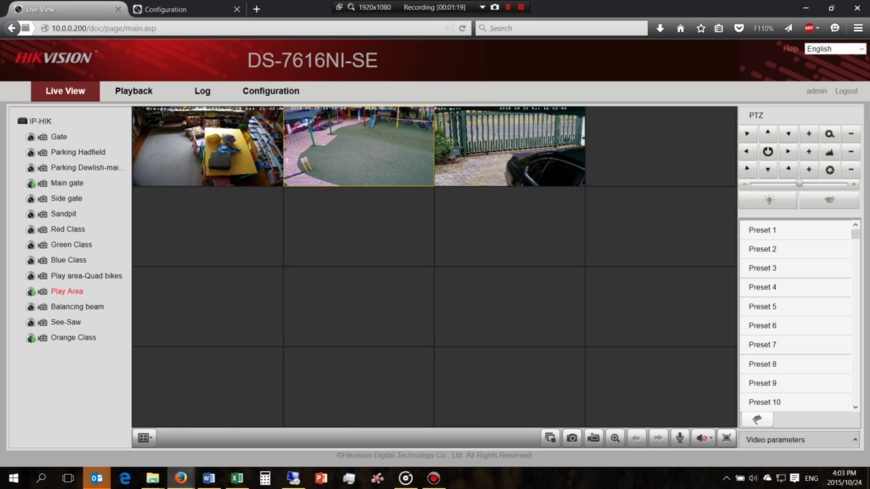
{"action": "left_click", "coordinate": [208, 146]}
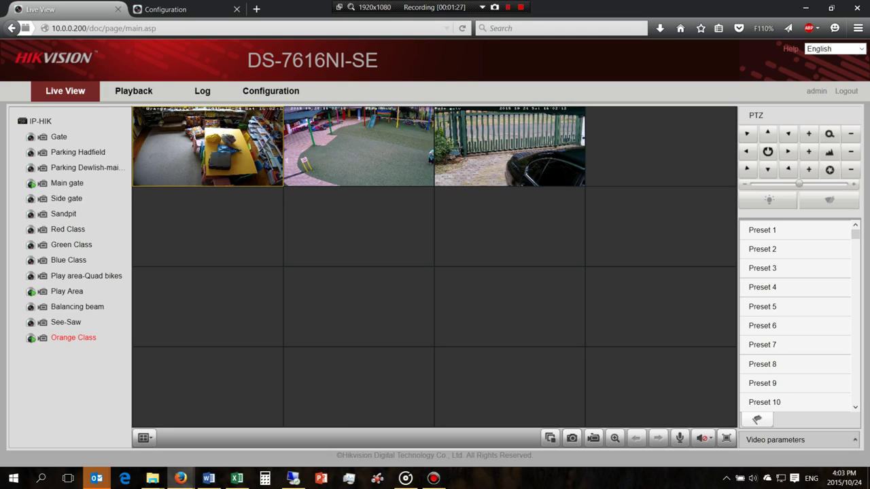
- Select camera D14 (10.0.0.201) in Configuration's IP Camera list, then switch to its image settings tab
{"action": "left_click", "coordinate": [271, 90]}
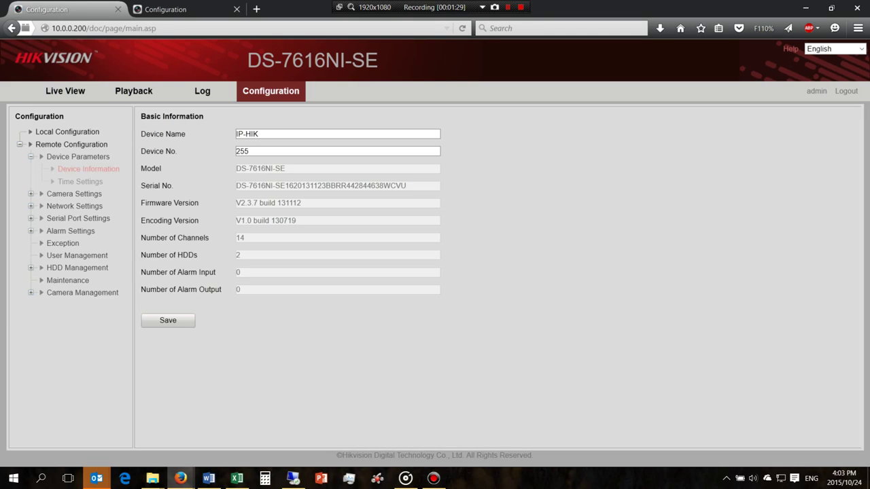
{"action": "left_click", "coordinate": [83, 292]}
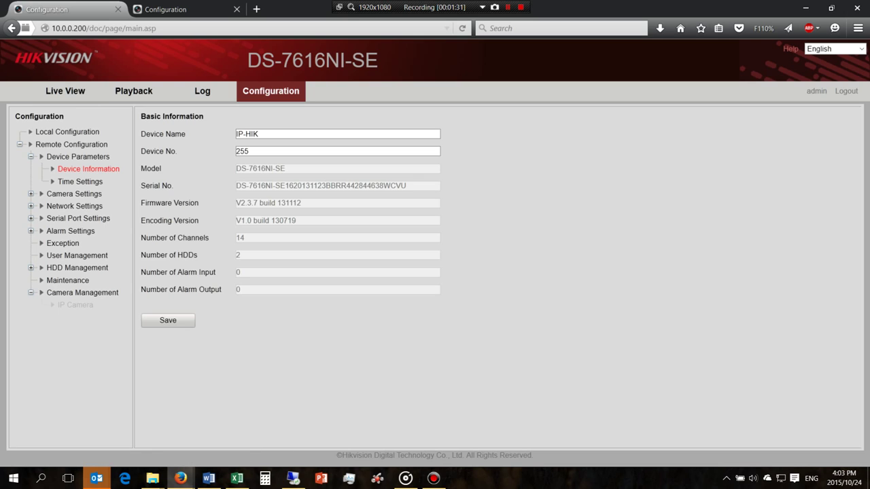
{"action": "left_click", "coordinate": [74, 305]}
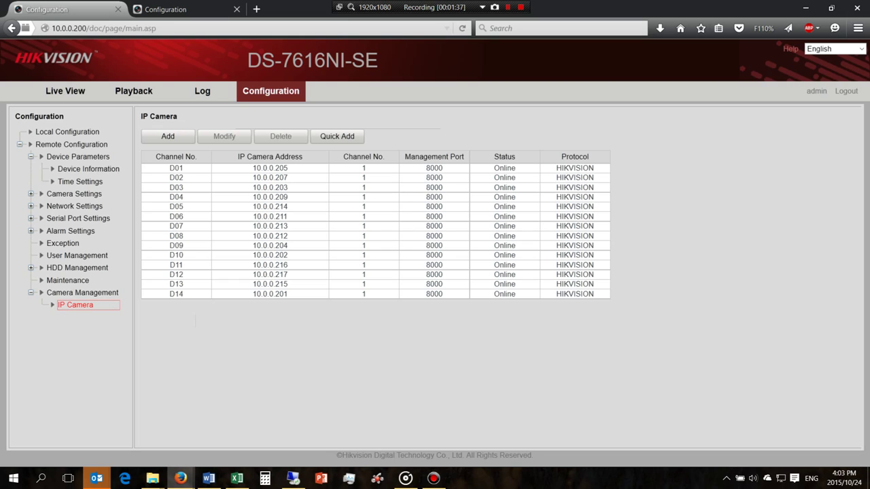
{"action": "left_click", "coordinate": [376, 294]}
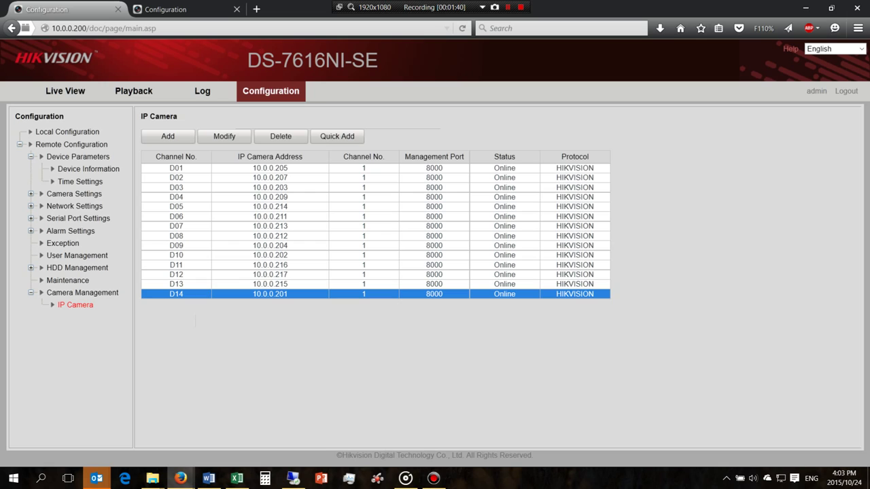
{"action": "left_click", "coordinate": [176, 9]}
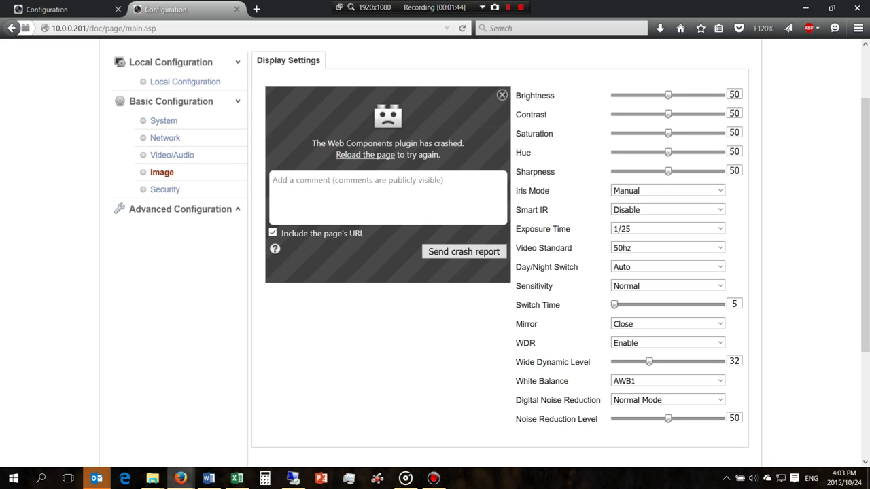
- Reload the camera's settings page and log out of the camera
{"action": "key", "text": "ctrl+l"}
{"action": "scroll", "coordinate": [430, 251], "scroll_direction": "up", "scroll_amount": 2}
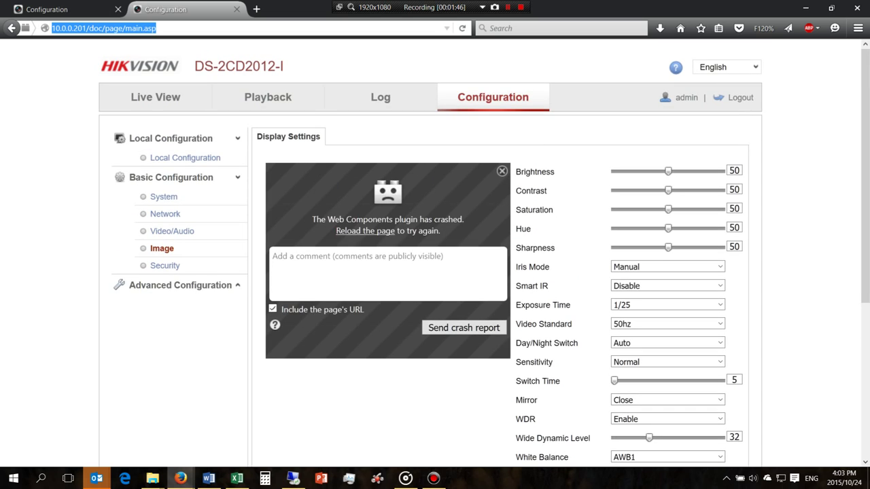
{"action": "key", "text": "Return"}
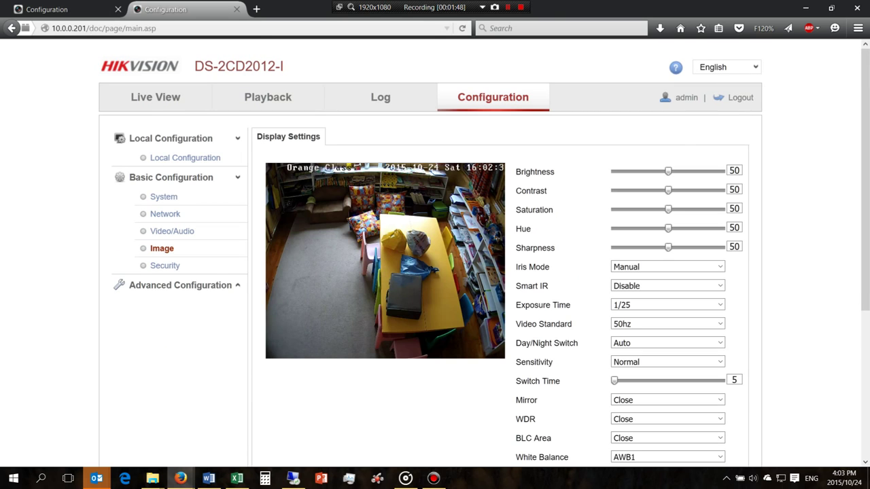
{"action": "left_click", "coordinate": [740, 97]}
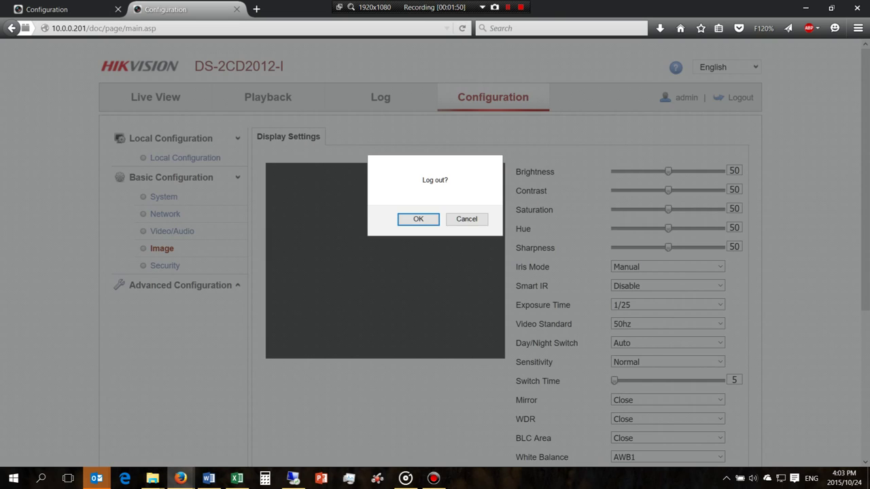
{"action": "key", "text": "Return"}
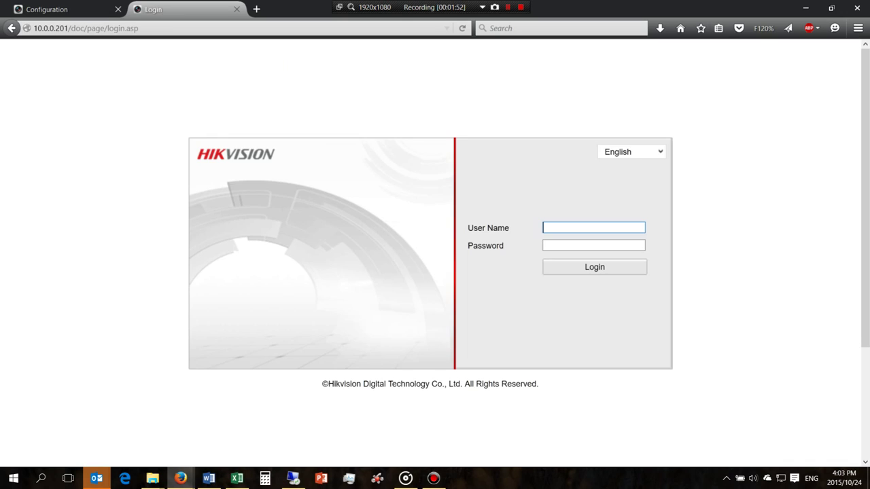
- Go to 10.0.0.201 and log back into the camera with the admin account and its password
{"action": "key", "text": "ctrl+l"}
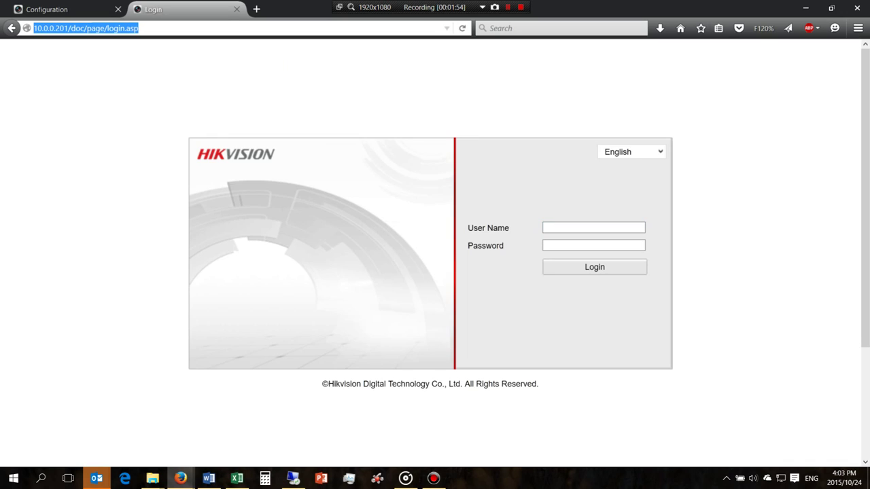
{"action": "type", "text": "10.0.0.20"}
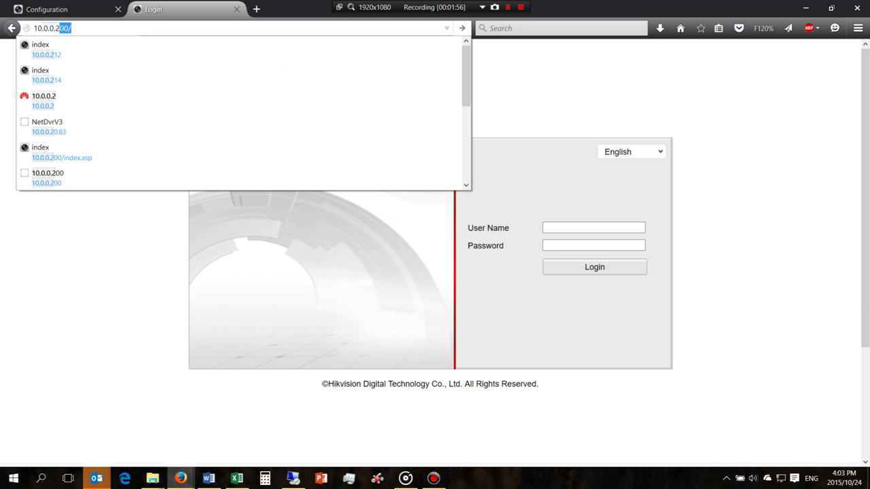
{"action": "type", "text": "1"}
{"action": "key", "text": "Return"}
{"action": "type", "text": "admin"}
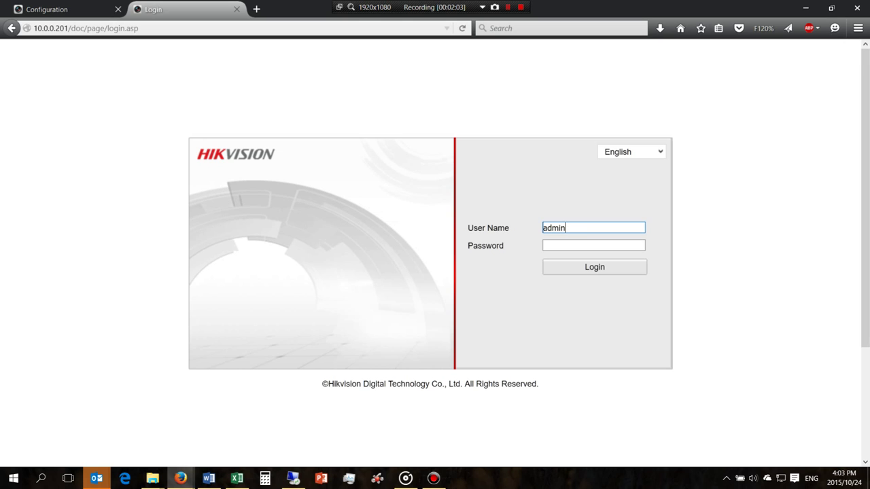
{"action": "key", "text": "Tab"}
{"action": "type", "text": "12345"}
{"action": "key", "text": "Return"}
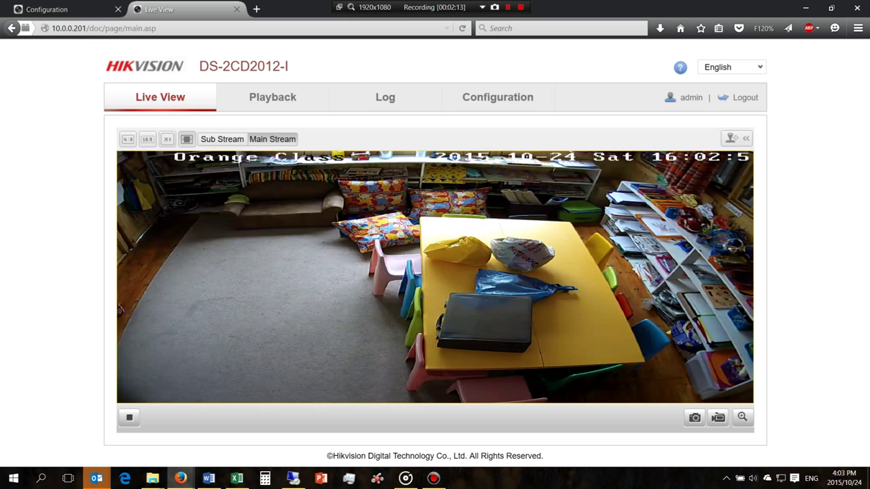
- Reload the camera page and raise the image Brightness to 64
{"action": "key", "text": "F5"}
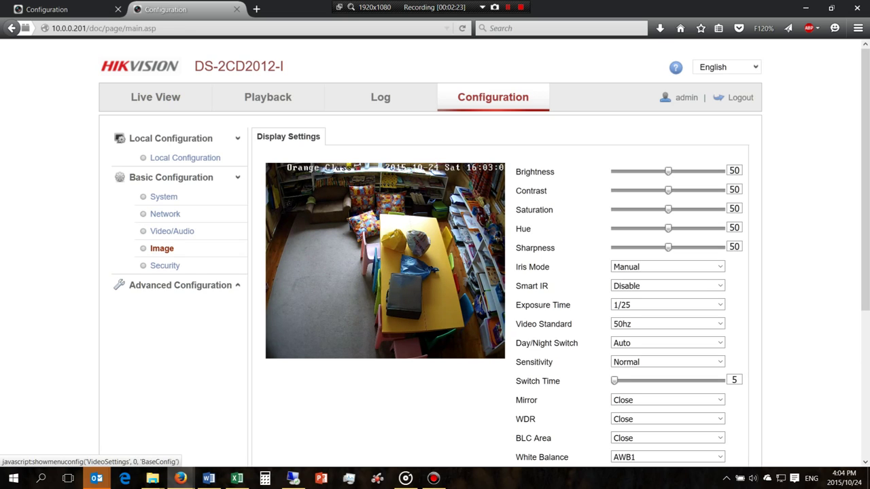
{"action": "scroll", "coordinate": [435, 259], "scroll_direction": "down", "scroll_amount": 2}
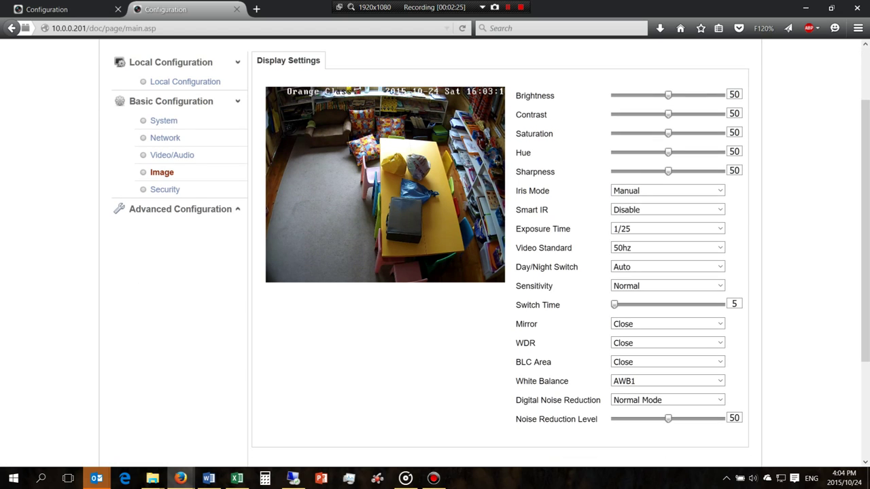
{"action": "key", "text": "Right"}
{"action": "key", "text": "Right"}
{"action": "key", "text": "Right"}
{"action": "key", "text": "Right"}
{"action": "key", "text": "Right"}
{"action": "key", "text": "Right"}
{"action": "key", "text": "Right"}
{"action": "key", "text": "Right"}
{"action": "key", "text": "Right"}
{"action": "key", "text": "Right"}
{"action": "key", "text": "Right"}
{"action": "key", "text": "Right"}
{"action": "key", "text": "Right"}
{"action": "key", "text": "Right"}
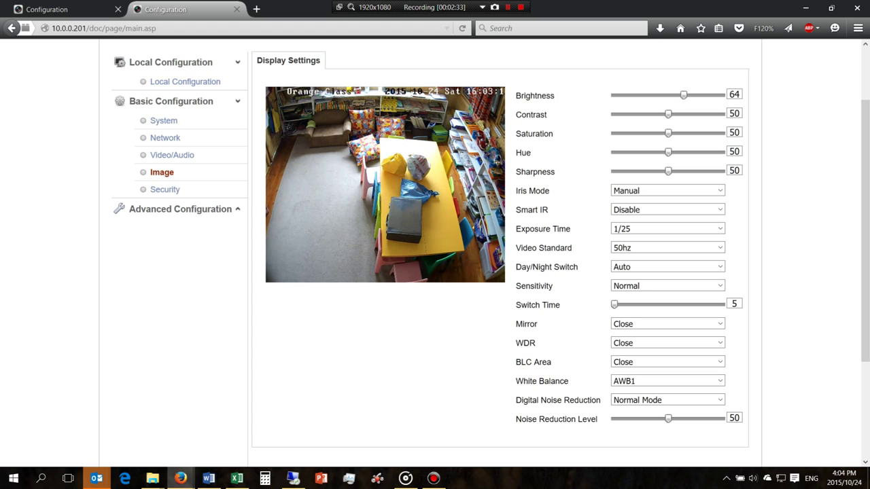
- Lower Brightness to 49, keep white balance at AWB1, enable WDR with Wide Dynamic Level 31
{"action": "left_click_drag", "start_coordinate": [683, 95], "coordinate": [667, 96]}
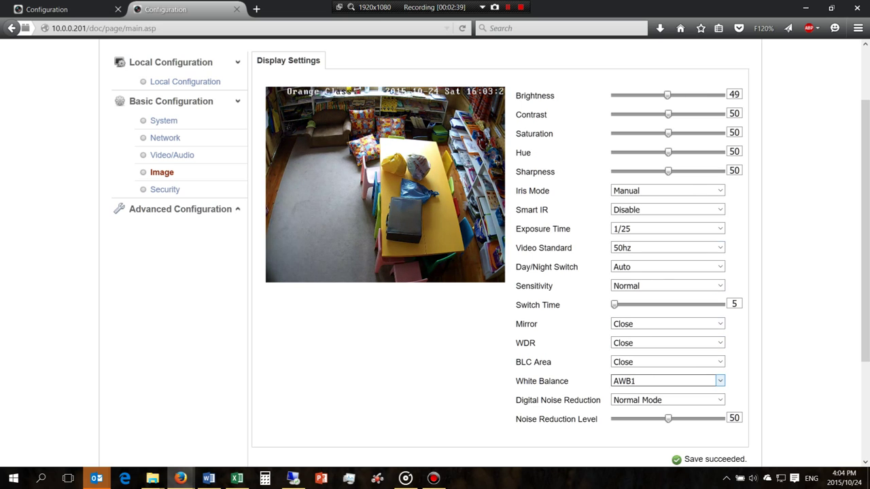
{"action": "left_click", "coordinate": [720, 381]}
{"action": "left_click", "coordinate": [719, 381]}
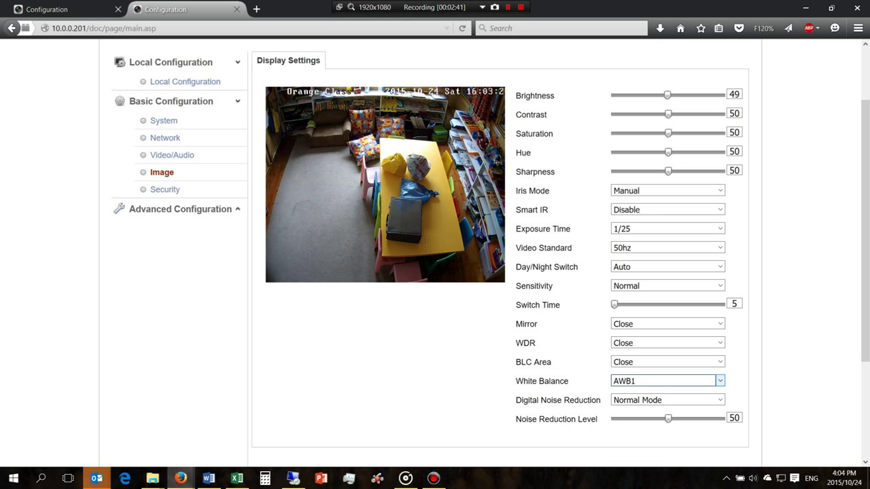
{"action": "left_click", "coordinate": [719, 343]}
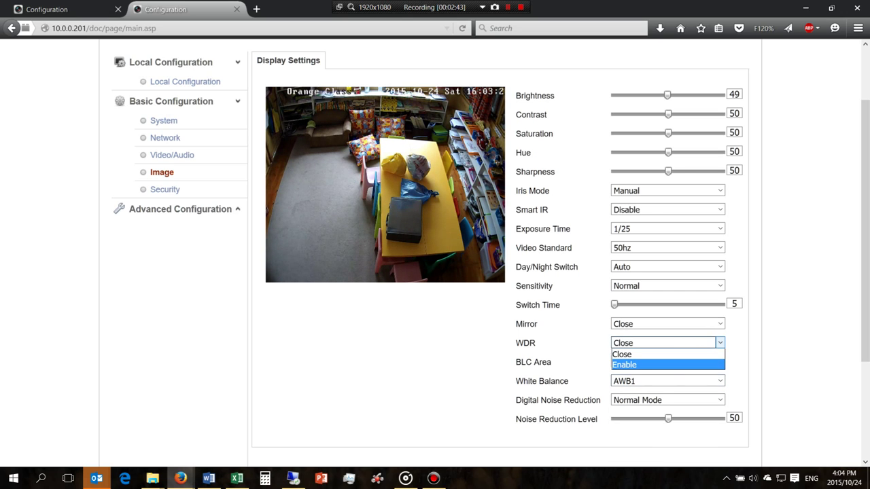
{"action": "left_click", "coordinate": [707, 363]}
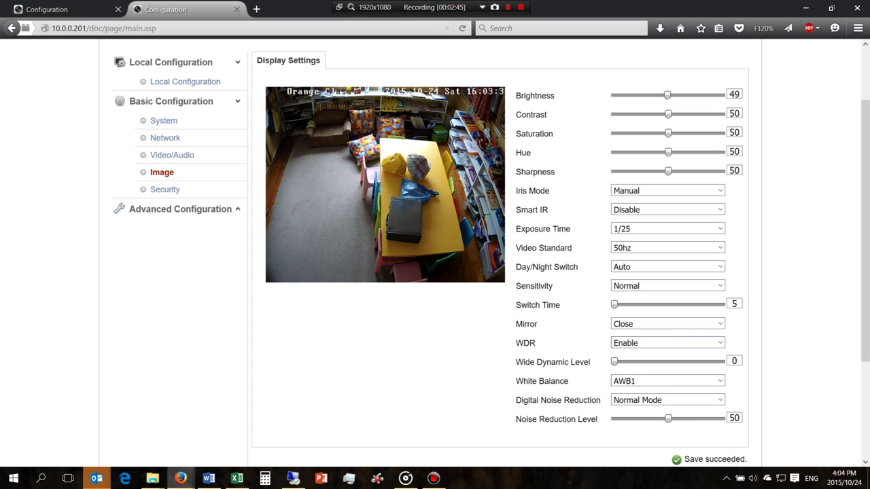
{"action": "left_click_drag", "start_coordinate": [614, 362], "coordinate": [649, 361]}
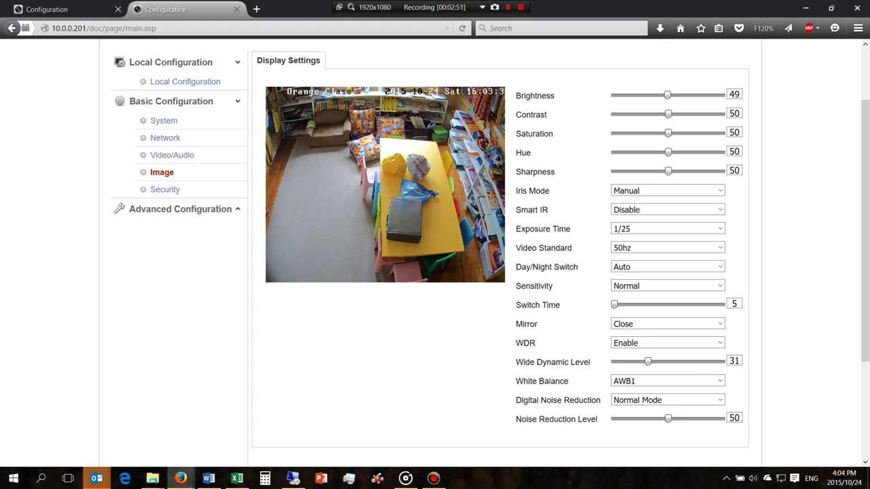
- Return to the NVR tab and open its Live View
{"action": "key", "text": "ctrl+Tab"}
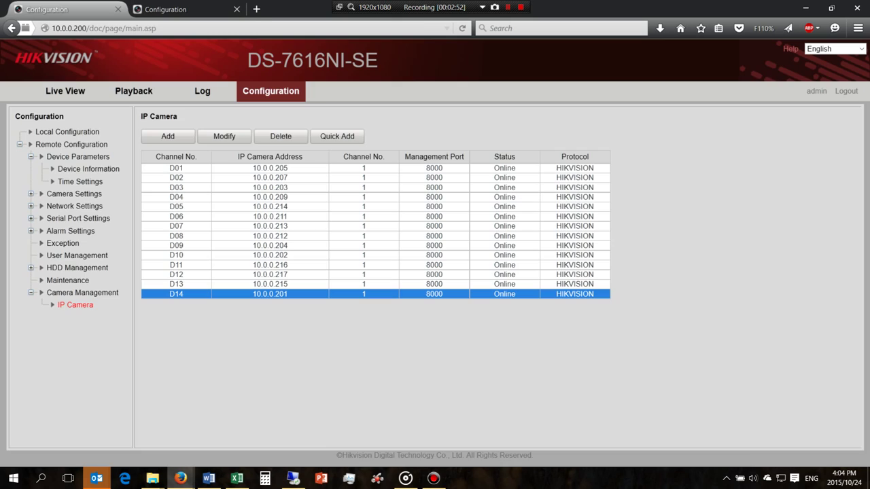
{"action": "left_click", "coordinate": [65, 91]}
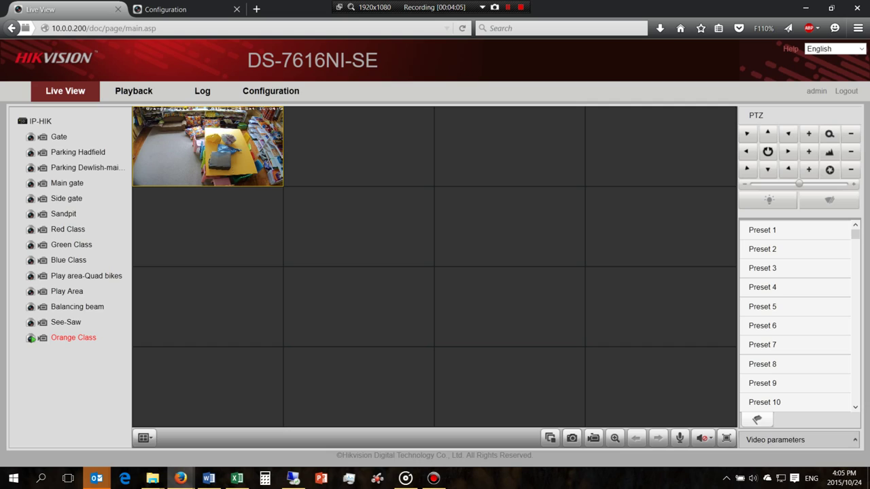
- Play the Play Area camera in the empty second tile beside Orange Class
{"action": "left_click", "coordinate": [359, 147]}
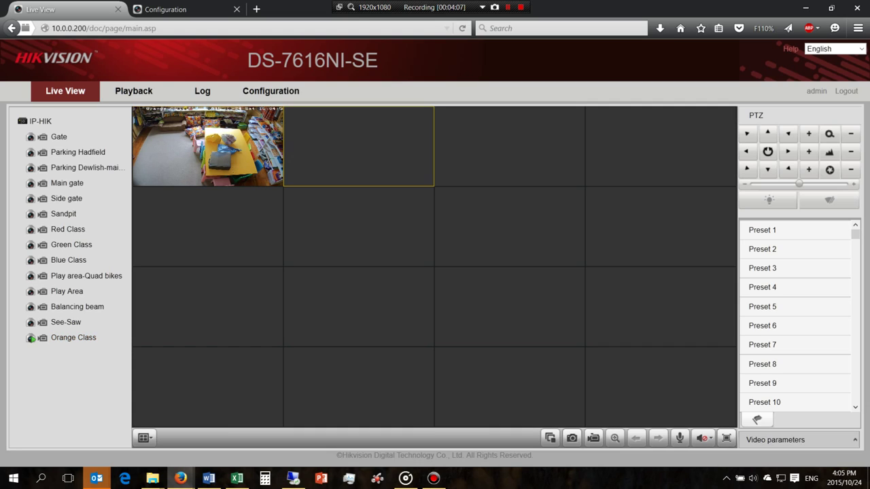
{"action": "double_click", "coordinate": [67, 291]}
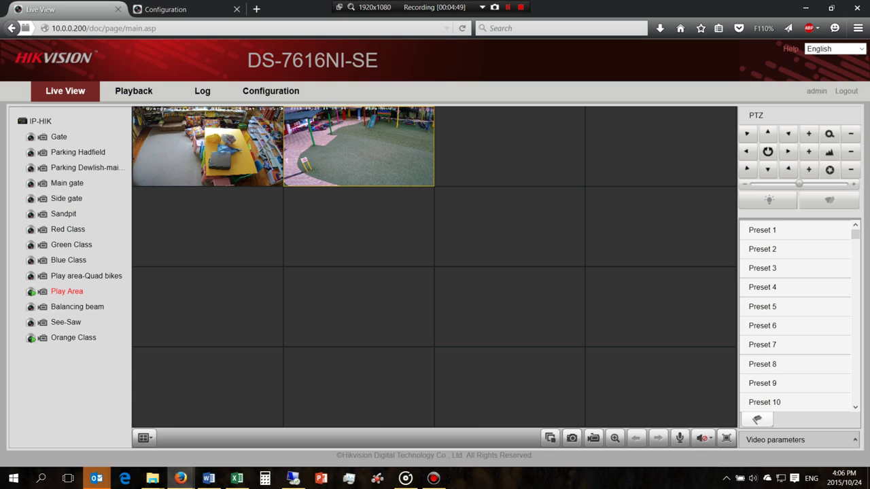
- Open the NVR Configuration and expand Camera Management to list the IP cameras
{"action": "left_click", "coordinate": [270, 90]}
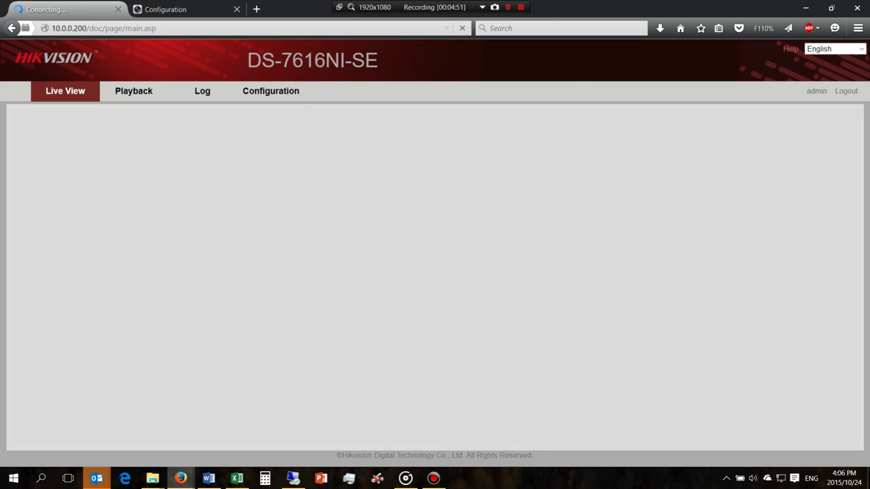
{"action": "left_click", "coordinate": [82, 292]}
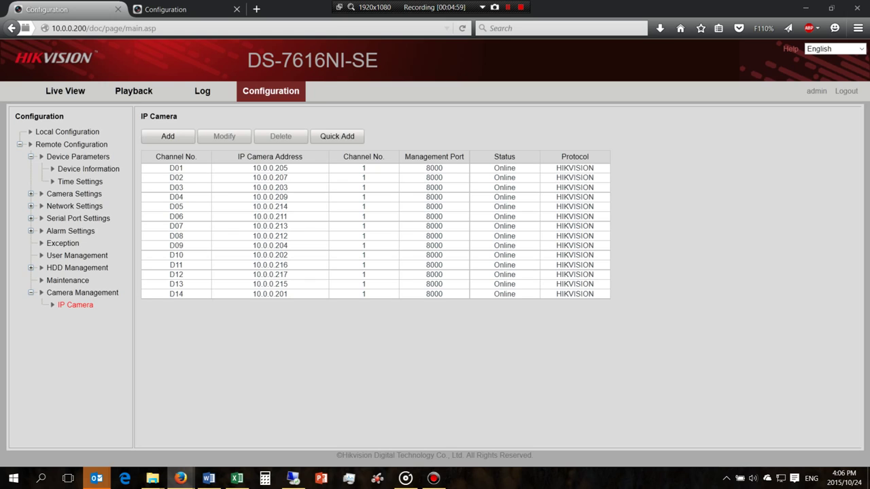
- Enable WDR on the 10.0.0.216 Play Area camera at level 34, then reload the NVR page
{"action": "left_click_drag", "start_coordinate": [542, 83], "coordinate": [259, 10]}
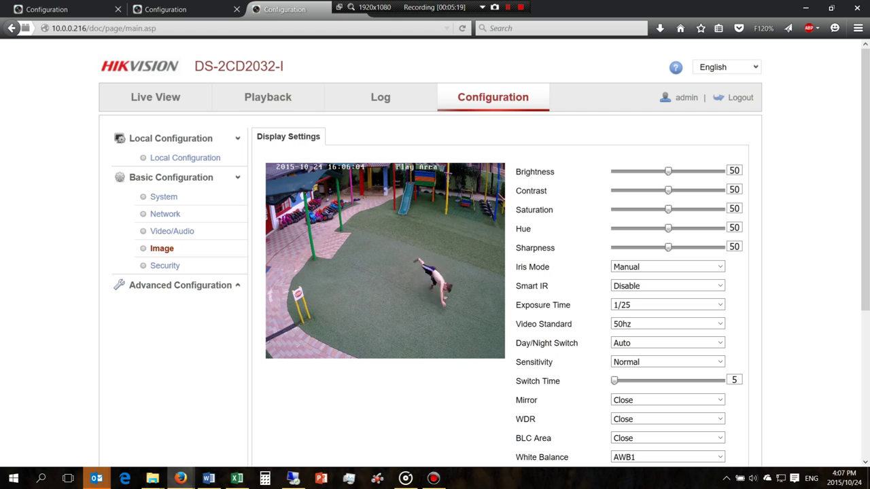
{"action": "scroll", "coordinate": [720, 362], "scroll_direction": "down", "scroll_amount": 2}
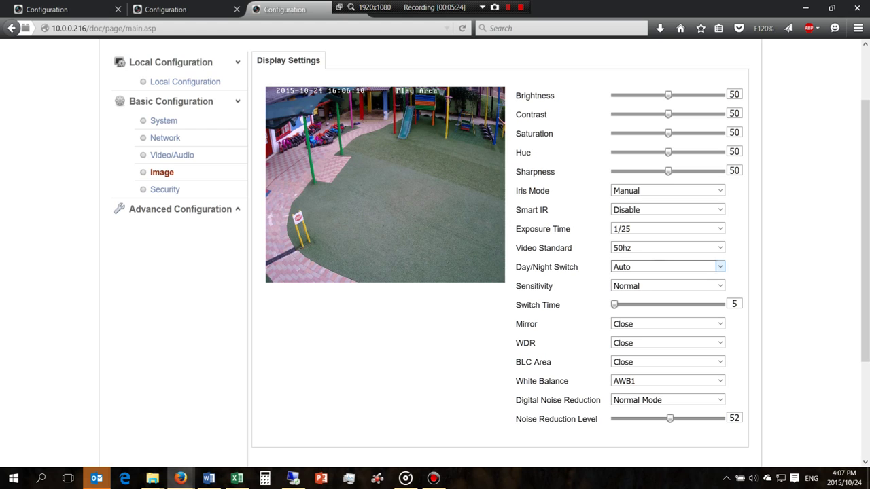
{"action": "left_click", "coordinate": [720, 343]}
{"action": "left_click", "coordinate": [639, 361]}
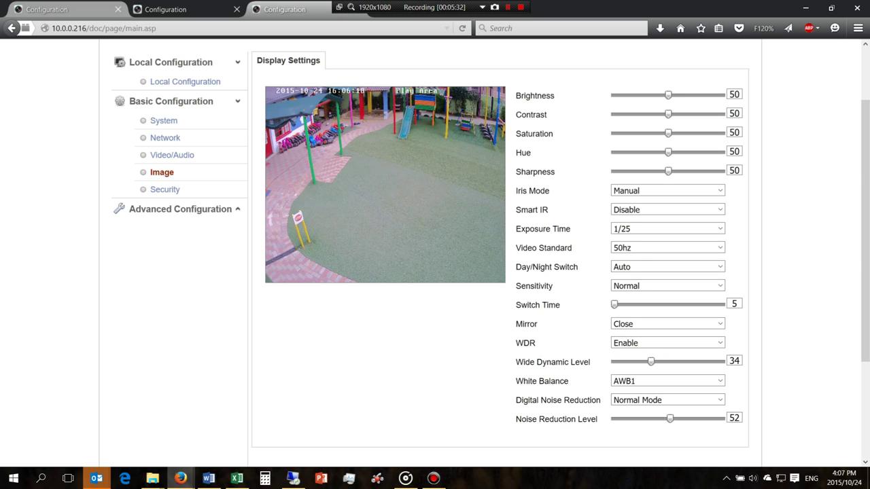
{"action": "key", "text": "ctrl+Tab"}
{"action": "key", "text": "F5"}
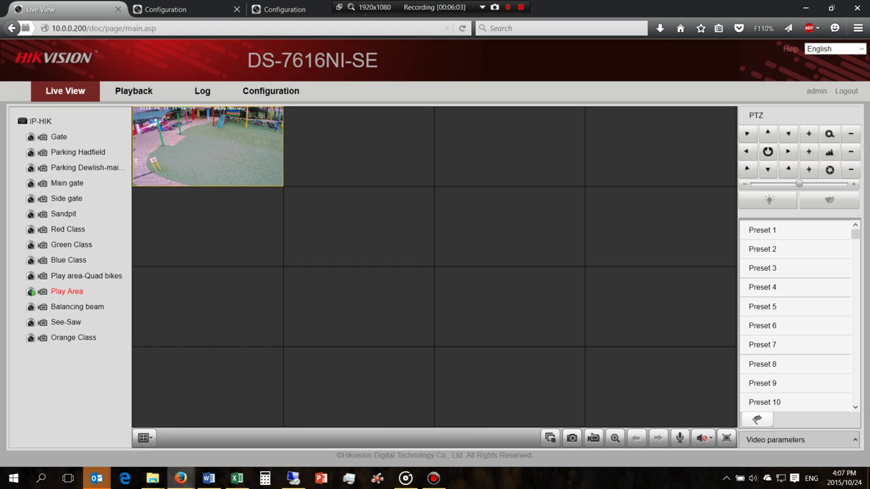
- Play the Main gate feed, then show the NVR's list of connected IP cameras
{"action": "left_click", "coordinate": [66, 182]}
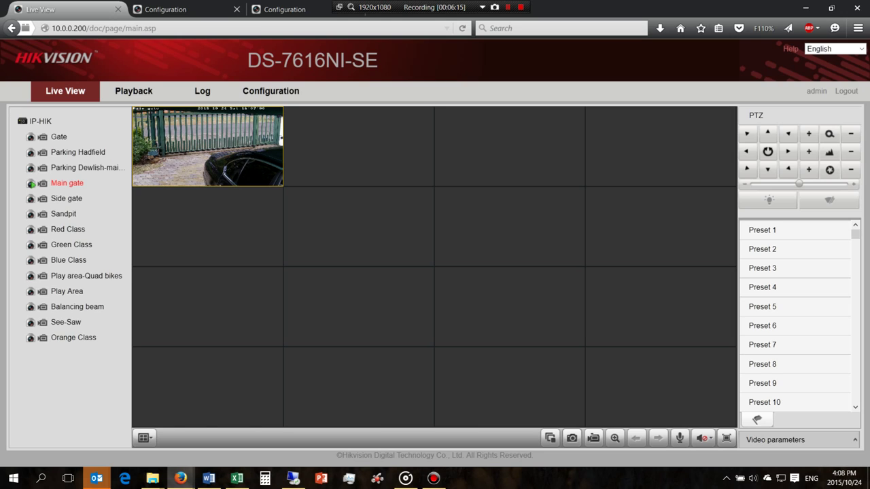
{"action": "left_click", "coordinate": [270, 90]}
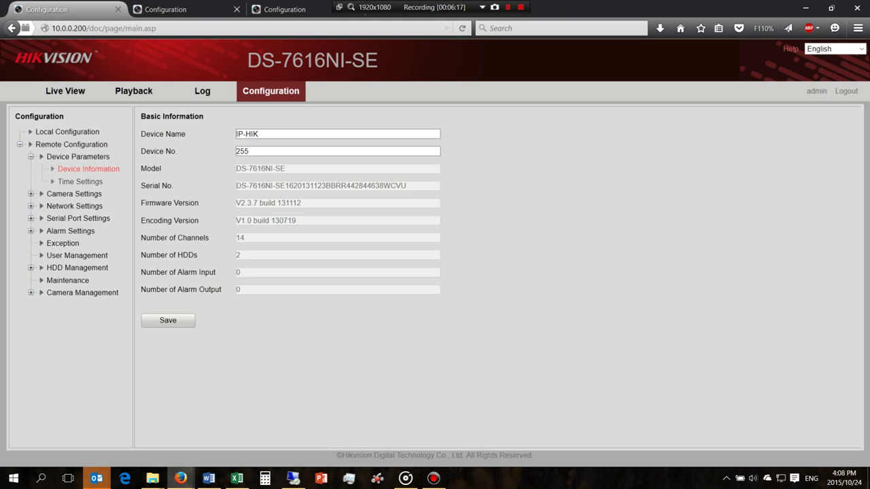
{"action": "double_click", "coordinate": [60, 292]}
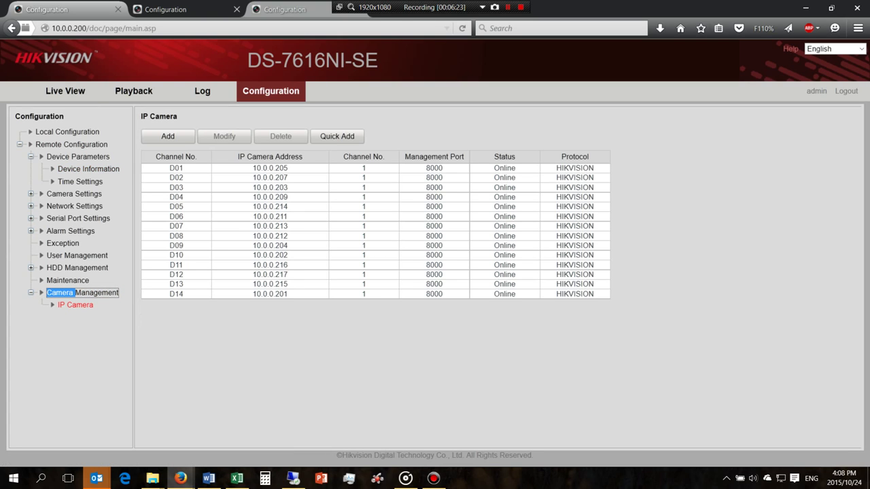
- In the other camera tab, change the address to 10.0.0.209 and load its login page
{"action": "left_click", "coordinate": [279, 8]}
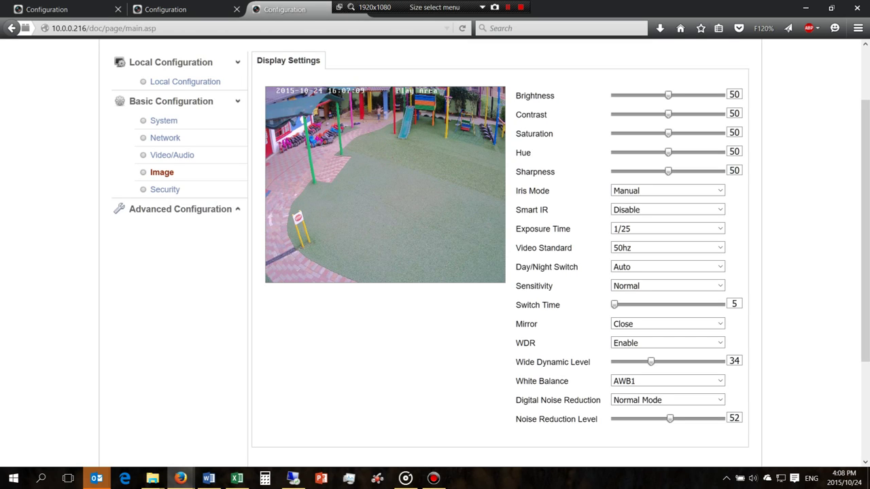
{"action": "key", "text": "ctrl+Page_Up"}
{"action": "key", "text": "ctrl+l"}
{"action": "key", "text": "End"}
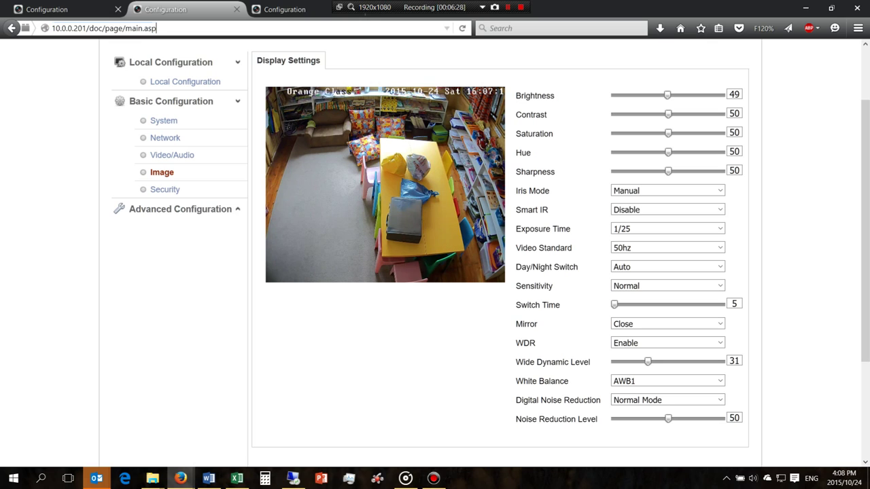
{"action": "key", "text": "shift+Left"}
{"action": "key", "text": "shift+Left"}
{"action": "key", "text": "shift+Left"}
{"action": "key", "text": "shift+Left"}
{"action": "key", "text": "shift+Left"}
{"action": "key", "text": "shift+Left"}
{"action": "key", "text": "shift+Left"}
{"action": "key", "text": "shift+Left"}
{"action": "key", "text": "shift+Left"}
{"action": "key", "text": "shift+Left"}
{"action": "key", "text": "shift+Left"}
{"action": "key", "text": "shift+Left"}
{"action": "key", "text": "shift+Left"}
{"action": "key", "text": "shift+Left"}
{"action": "key", "text": "shift+Left"}
{"action": "key", "text": "shift+Left"}
{"action": "key", "text": "shift+Left"}
{"action": "key", "text": "shift+Left"}
{"action": "key", "text": "shift+Left"}
{"action": "key", "text": "shift+Left"}
{"action": "key", "text": "shift+Right"}
{"action": "type", "text": "9"}
{"action": "key", "text": "Return"}
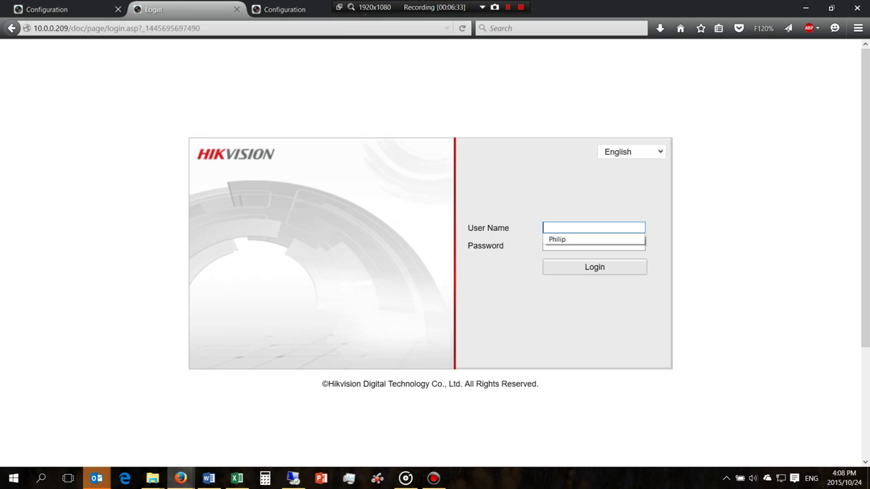
- Log in with the camera's user name and password and open its Configuration pages
{"action": "type", "text": "admin"}
{"action": "key", "text": "Tab"}
{"action": "type", "text": "12345"}
{"action": "key", "text": "Return"}
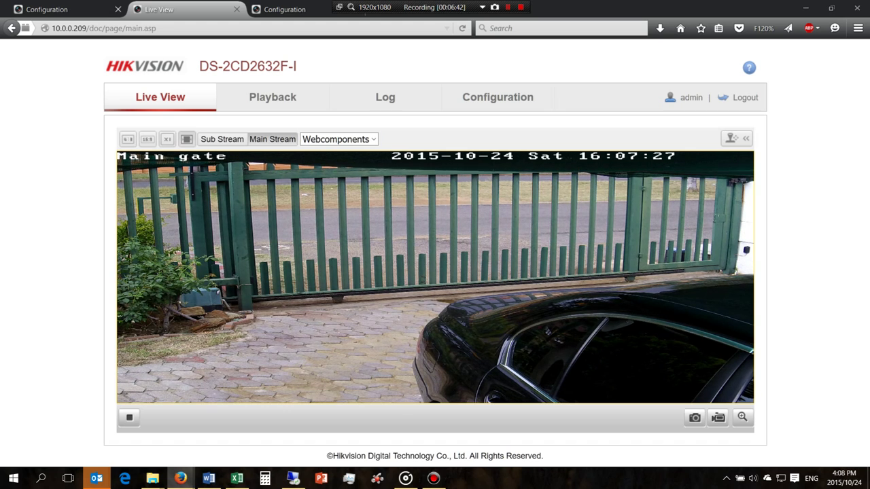
{"action": "left_click_drag", "start_coordinate": [298, 66], "coordinate": [199, 66]}
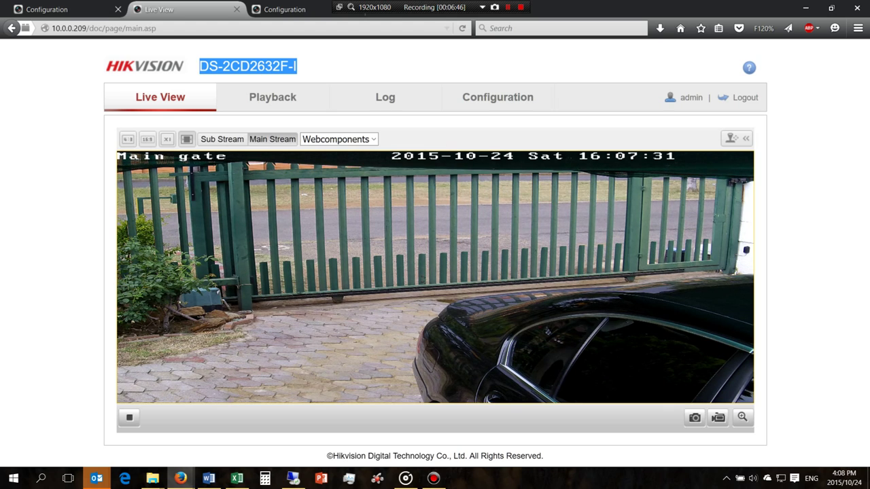
{"action": "left_click", "coordinate": [497, 96]}
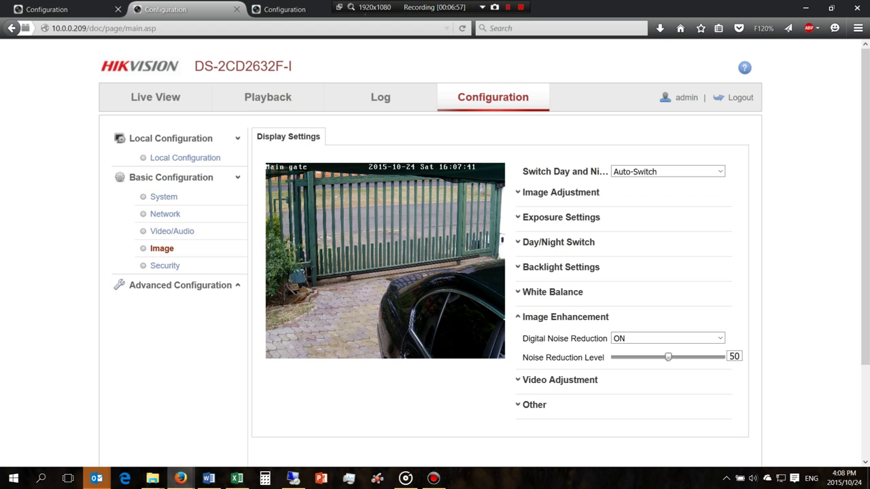
- In Image Adjustment, raise Main gate brightness from 46 to 60 and lower contrast from 50 to 39
{"action": "left_click", "coordinate": [561, 193]}
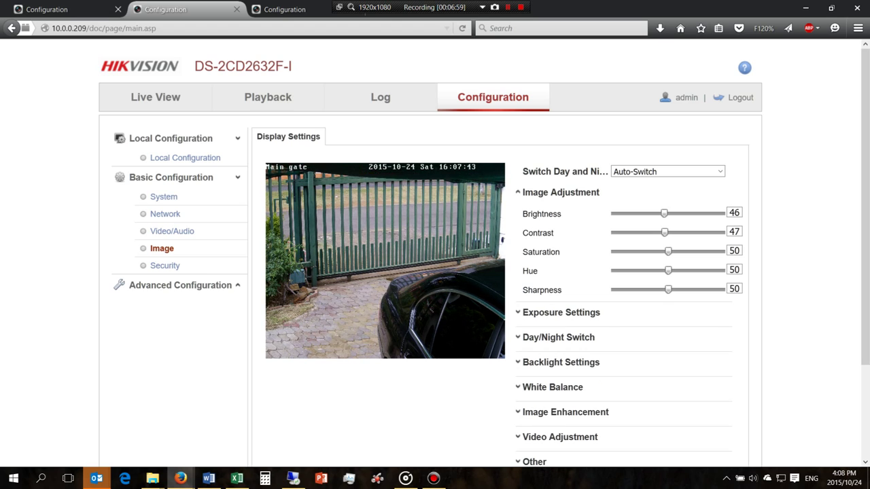
{"action": "key", "text": "Right"}
{"action": "key", "text": "Right"}
{"action": "key", "text": "Right"}
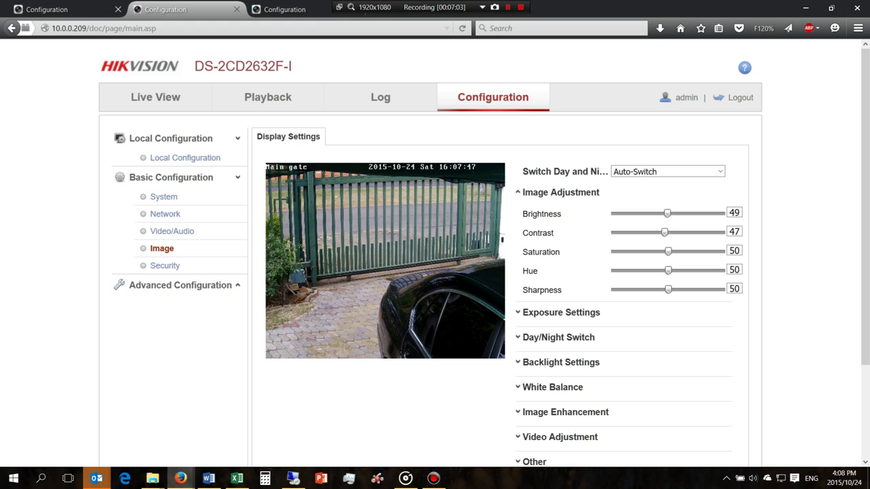
{"action": "key", "text": "Right"}
{"action": "key", "text": "Right"}
{"action": "key", "text": "Right"}
{"action": "key", "text": "Right"}
{"action": "key", "text": "Left"}
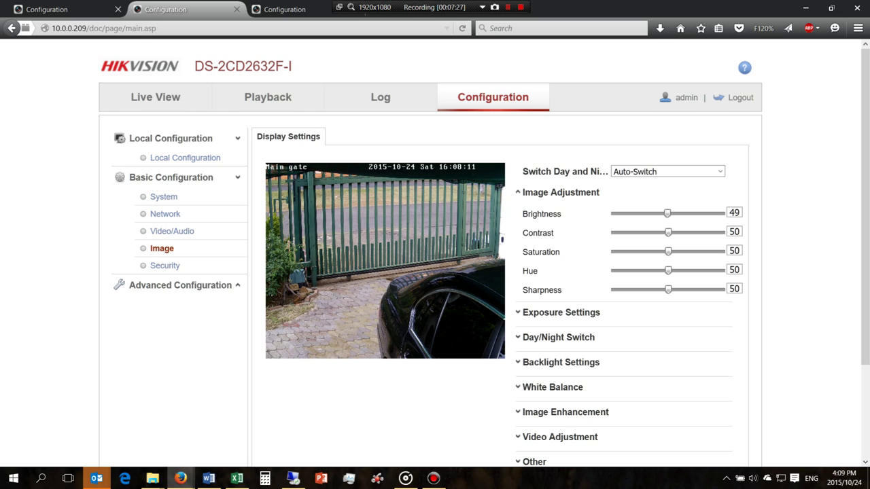
{"action": "key", "text": "Right"}
{"action": "key", "text": "Right"}
{"action": "key", "text": "Right"}
{"action": "key", "text": "Right"}
{"action": "key", "text": "Right"}
{"action": "key", "text": "Right"}
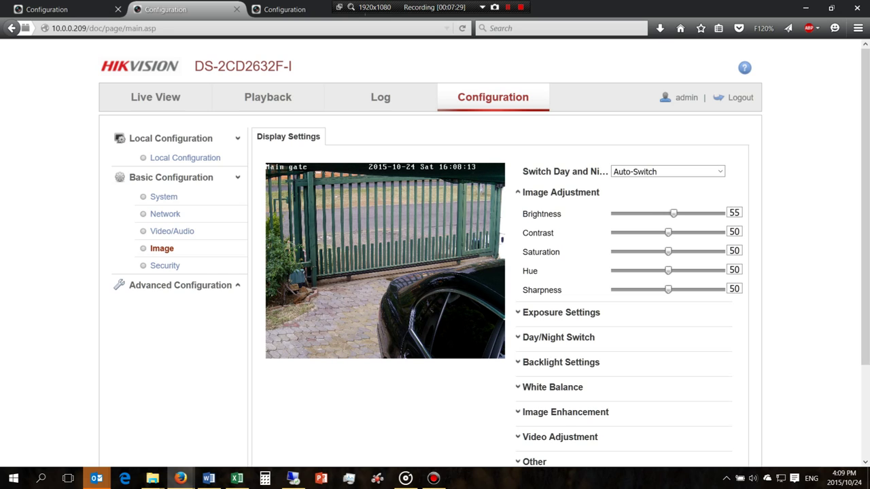
{"action": "key", "text": "Right"}
{"action": "key", "text": "Right"}
{"action": "key", "text": "Right"}
{"action": "key", "text": "Right"}
{"action": "key", "text": "Right"}
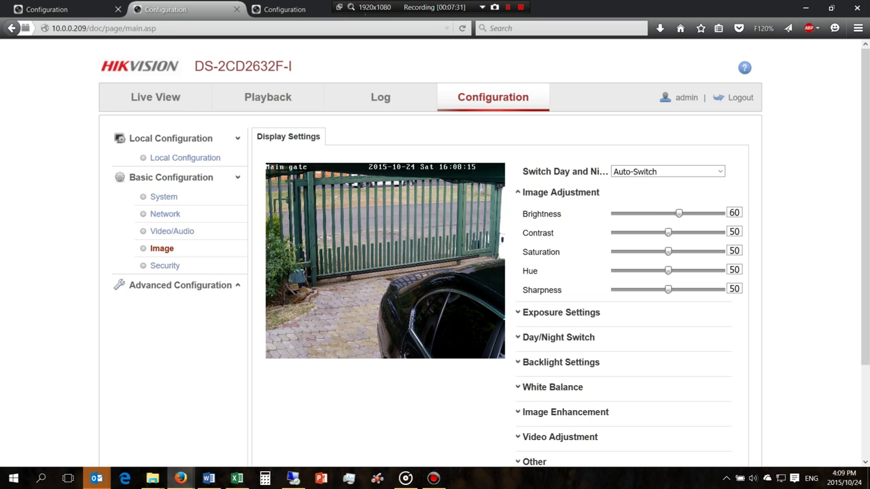
{"action": "key", "text": "Tab"}
{"action": "key", "text": "Left"}
{"action": "key", "text": "Left"}
{"action": "key", "text": "Left"}
{"action": "key", "text": "Left"}
{"action": "key", "text": "Left"}
{"action": "key", "text": "Left"}
{"action": "key", "text": "Left"}
{"action": "key", "text": "Left"}
{"action": "key", "text": "Left"}
{"action": "key", "text": "Left"}
{"action": "key", "text": "Left"}
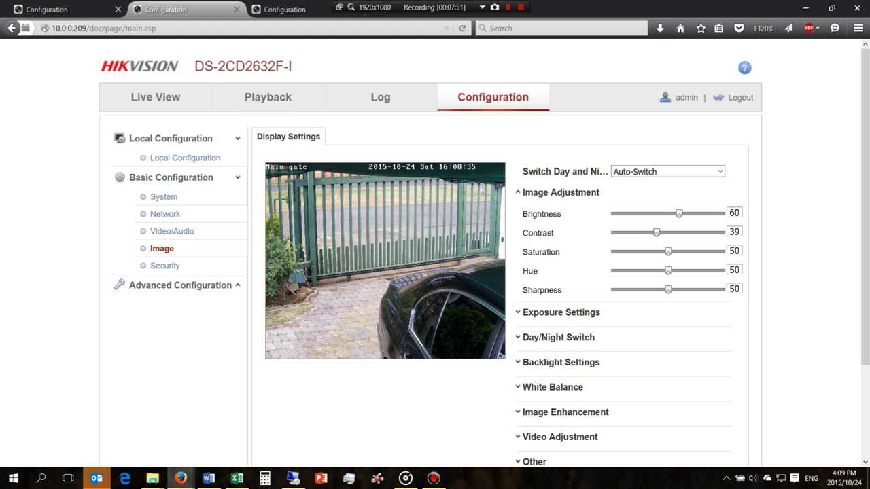
- Expand Video Adjustment and Image Enhancement, then go back to the NVR's IP camera list
{"action": "scroll", "coordinate": [435, 255], "scroll_direction": "down", "scroll_amount": 3}
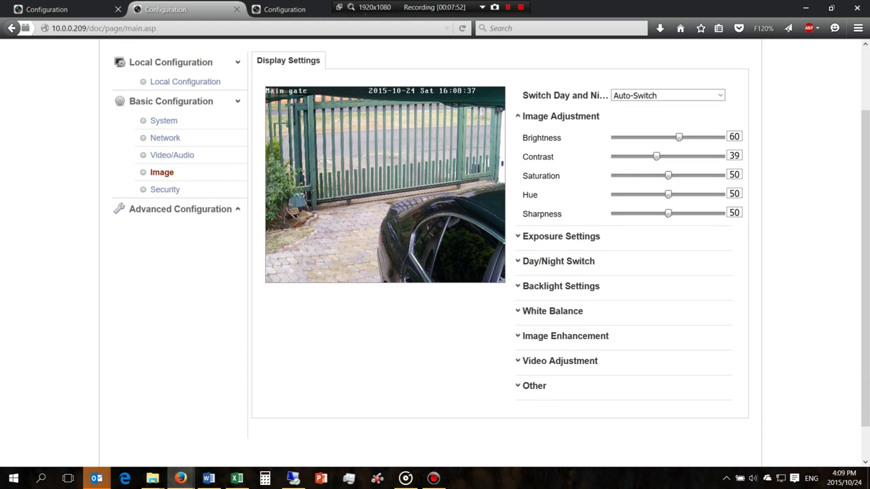
{"action": "left_click", "coordinate": [560, 361]}
{"action": "left_click", "coordinate": [566, 241]}
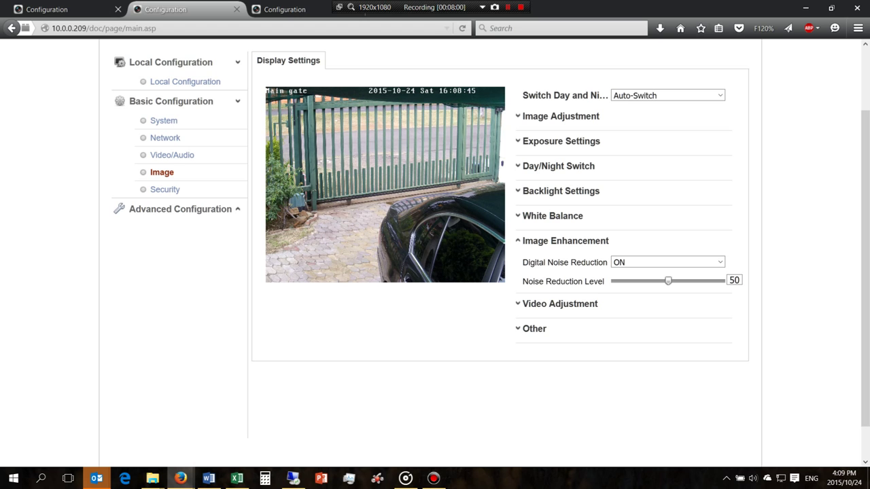
{"action": "scroll", "coordinate": [435, 244], "scroll_direction": "up", "scroll_amount": 2}
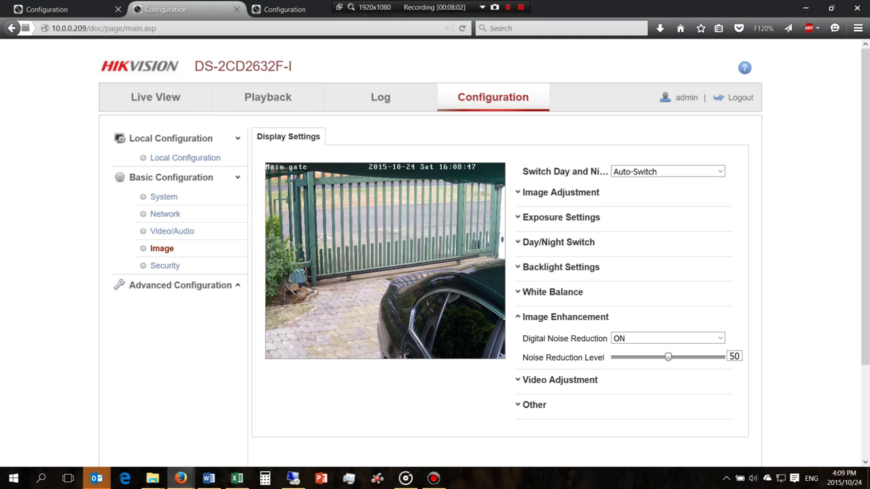
{"action": "key", "text": "ctrl+shift+Tab"}
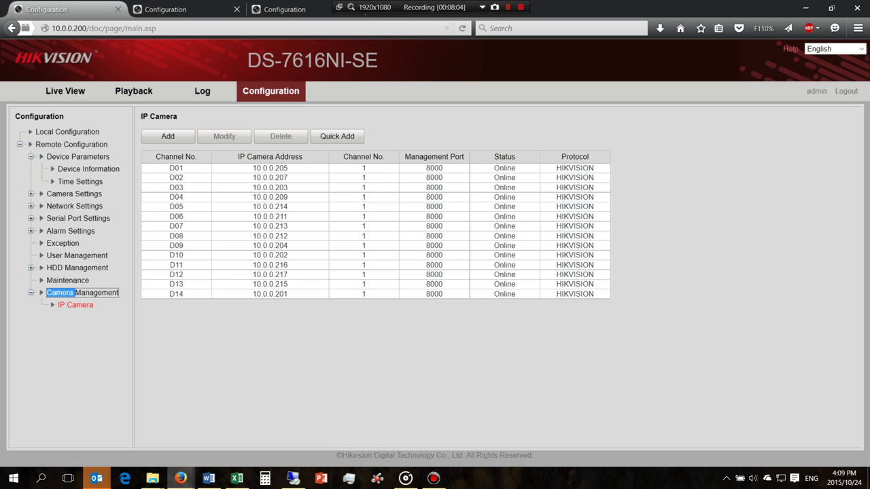
- In Live View, play Orange Class and See-Saw in two grid cells, then stop both feeds
{"action": "left_click", "coordinate": [65, 90]}
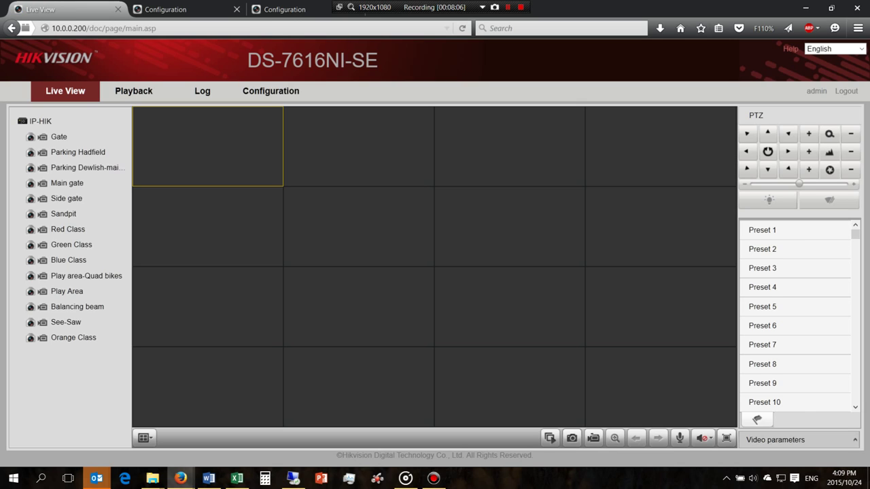
{"action": "double_click", "coordinate": [73, 337]}
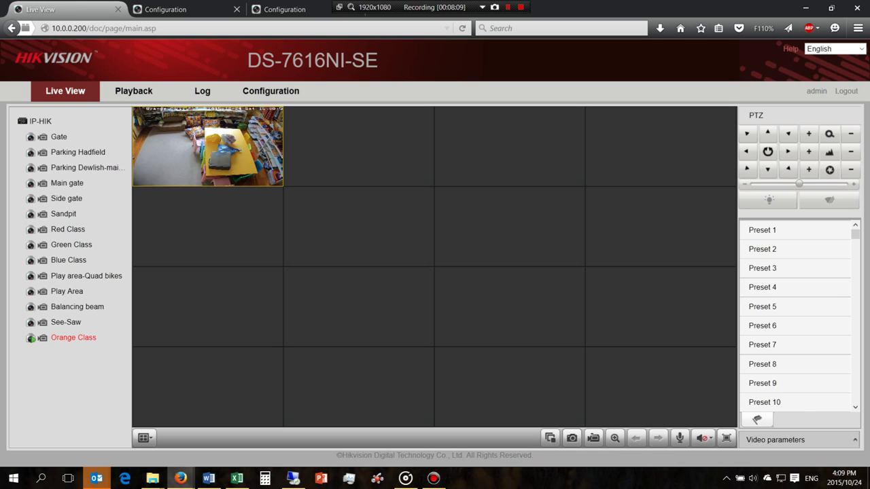
{"action": "left_click", "coordinate": [358, 147]}
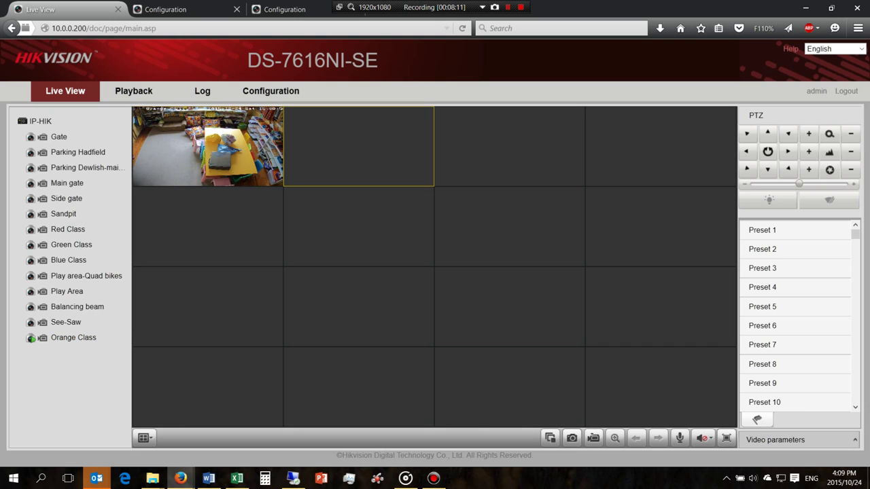
{"action": "double_click", "coordinate": [66, 322]}
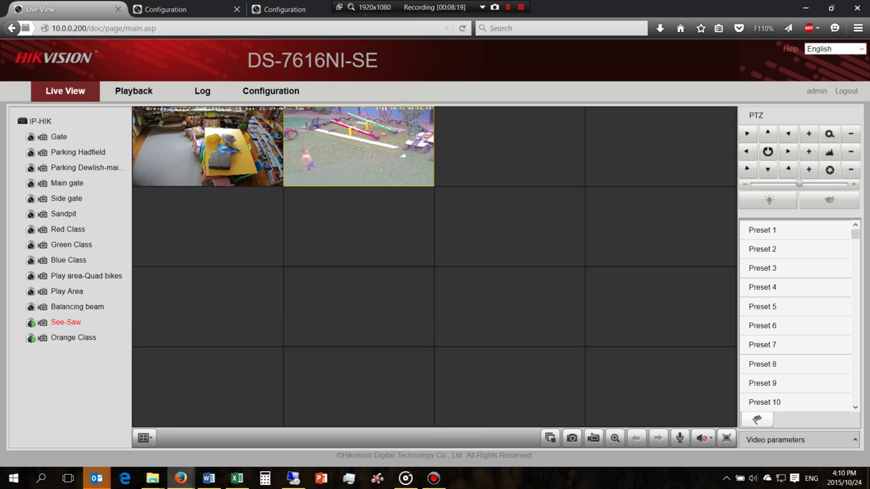
{"action": "double_click", "coordinate": [35, 277]}
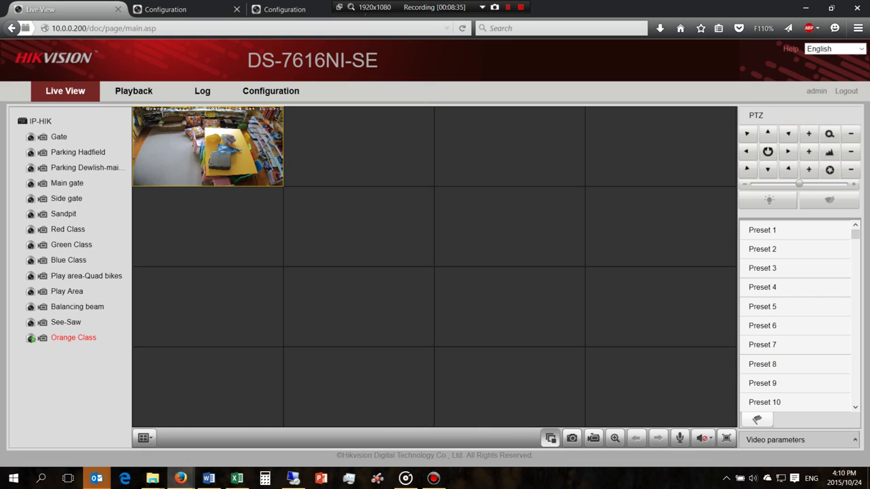
{"action": "left_click", "coordinate": [550, 438]}
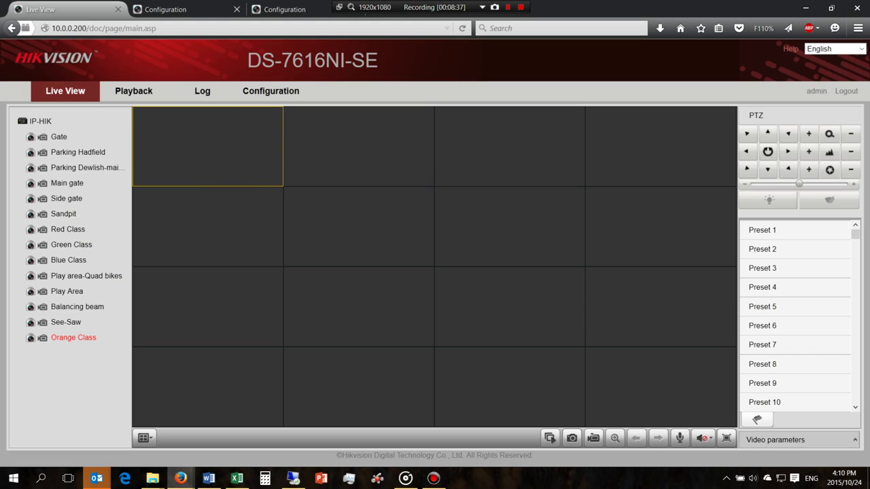